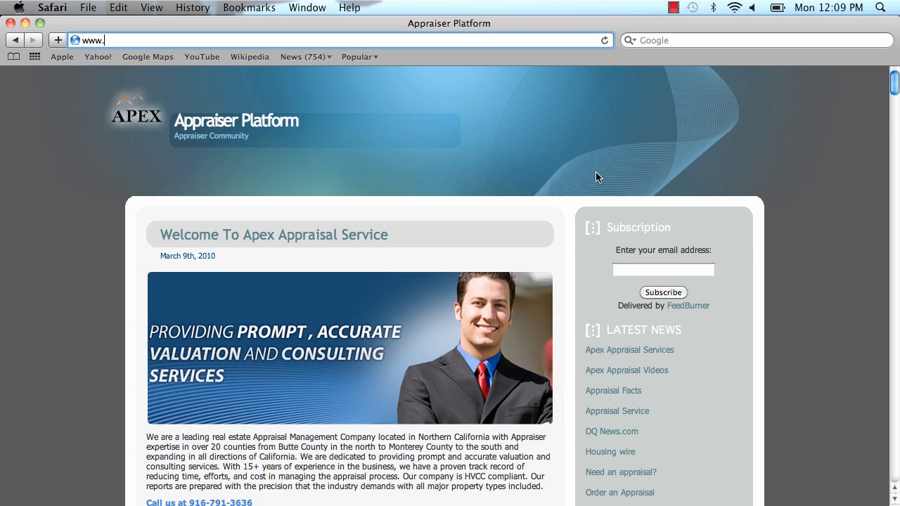
Load the Apex Appraisal Service website at apexone.com
type("apexone.com")
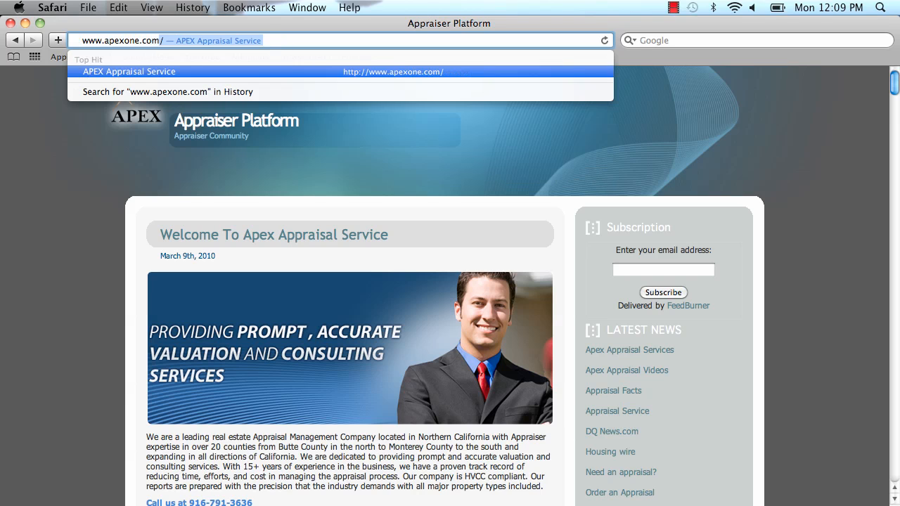
key("Return")
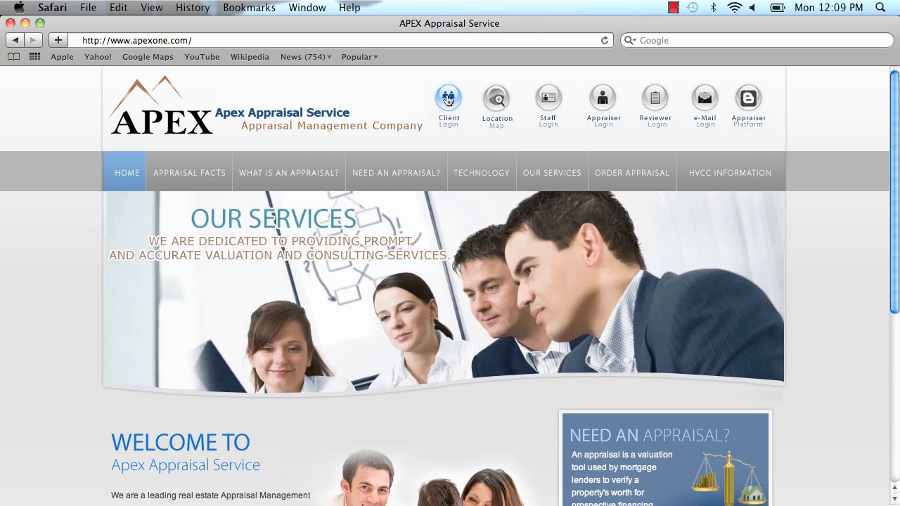
Log in as the client with the username and password, then go to the Client Menu
left_click(447, 101)
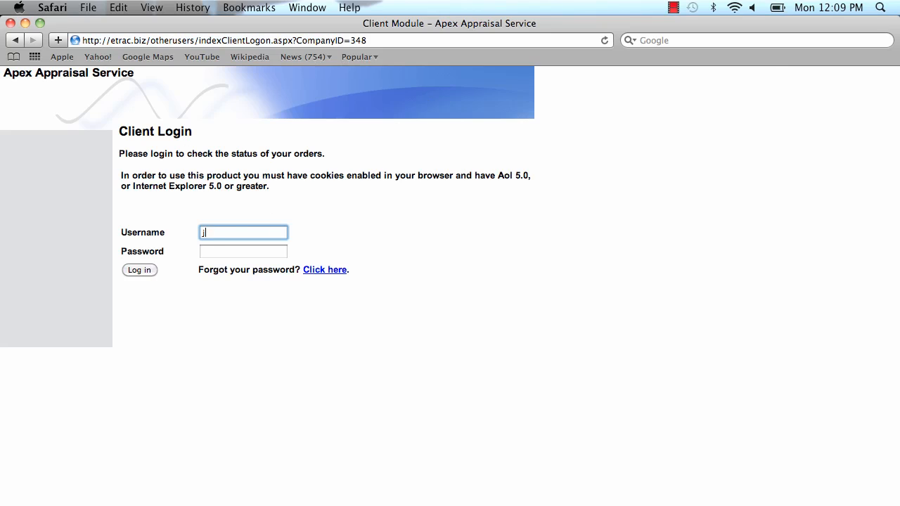
key("Tab")
type("••••")
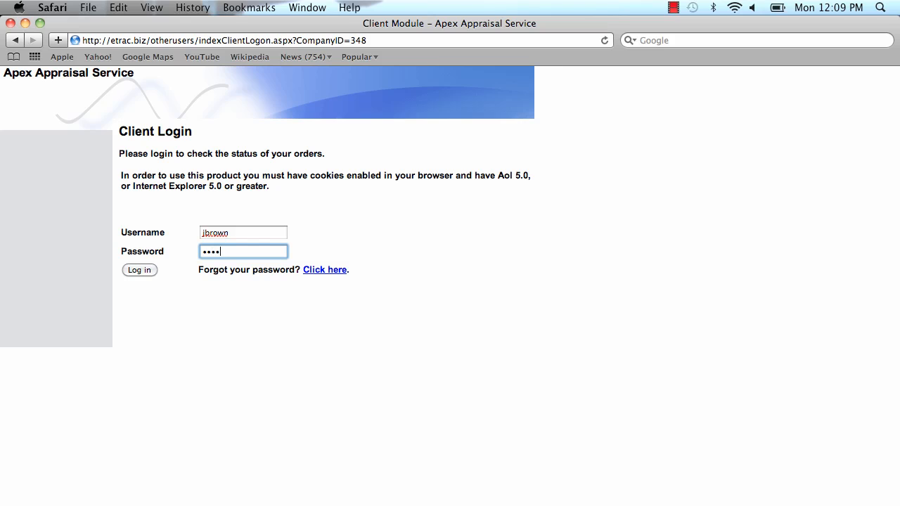
key("Return")
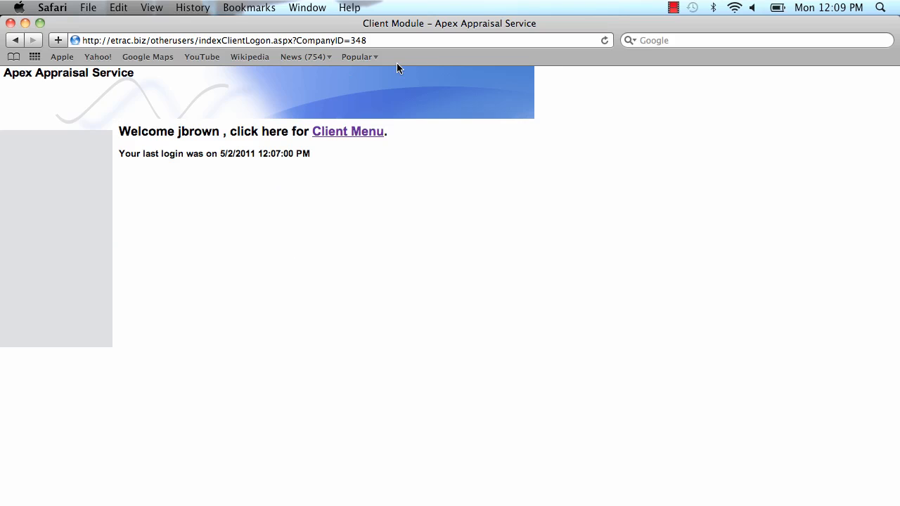
left_click(350, 138)
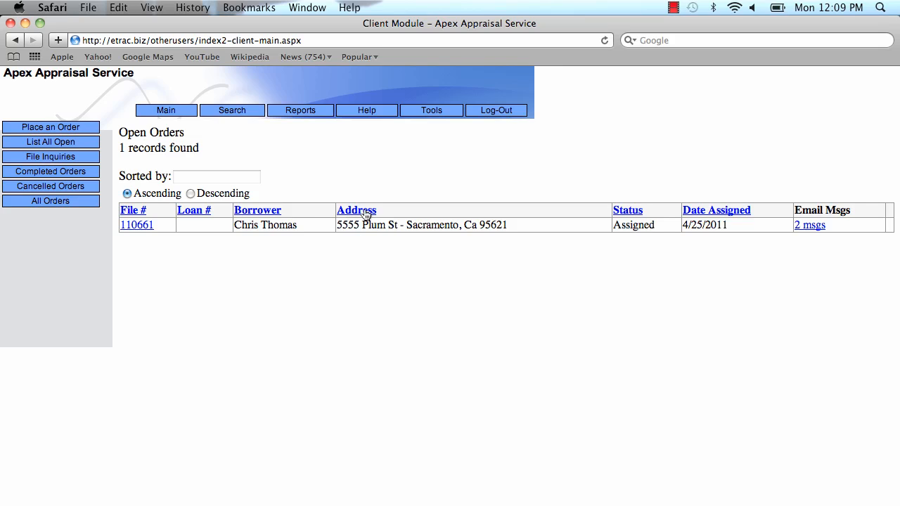
Start a new order with Place an Order and assign a processor from the Processor list
left_click(47, 128)
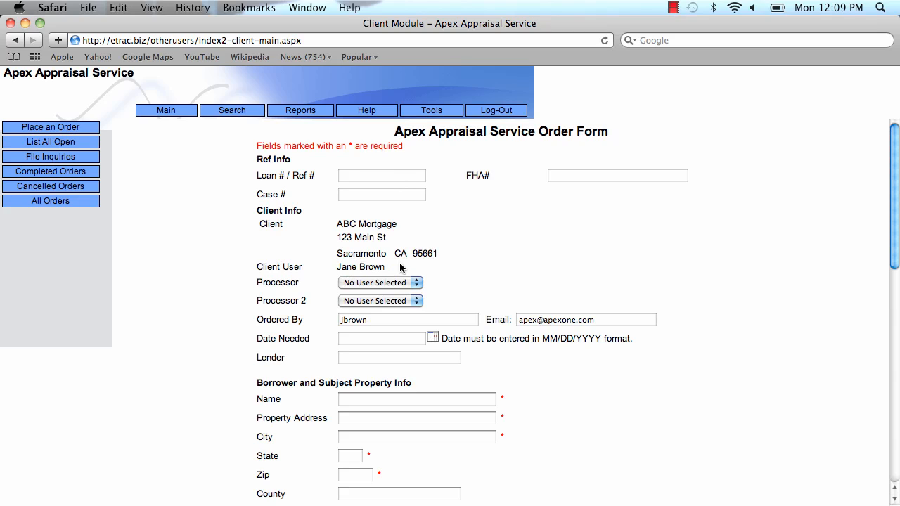
left_click(416, 284)
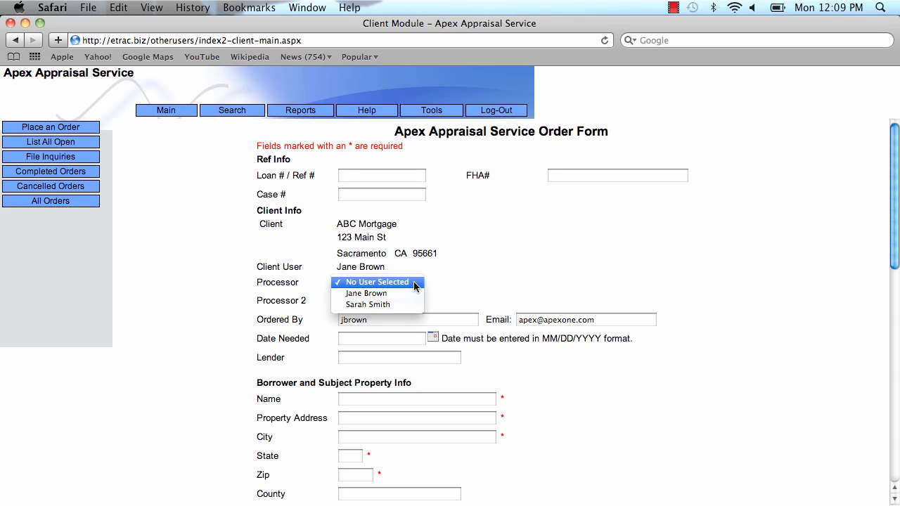
left_click(388, 304)
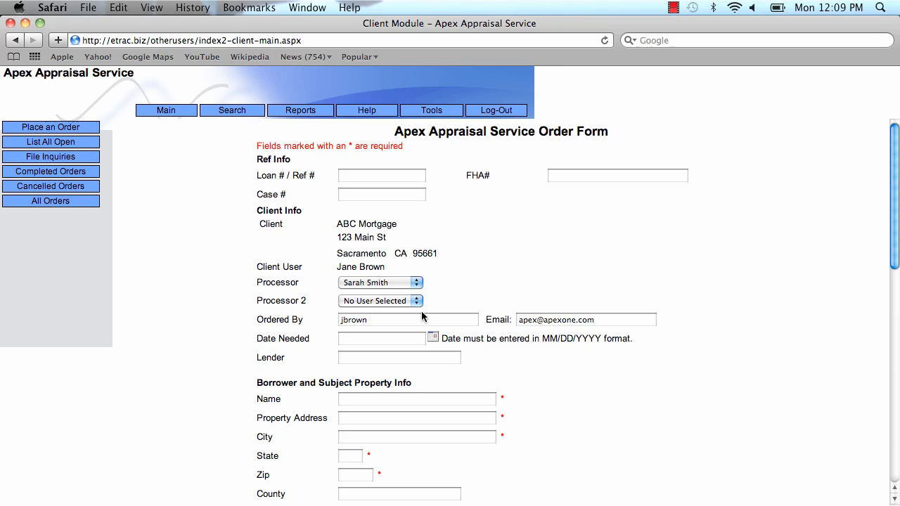
left_click(393, 337)
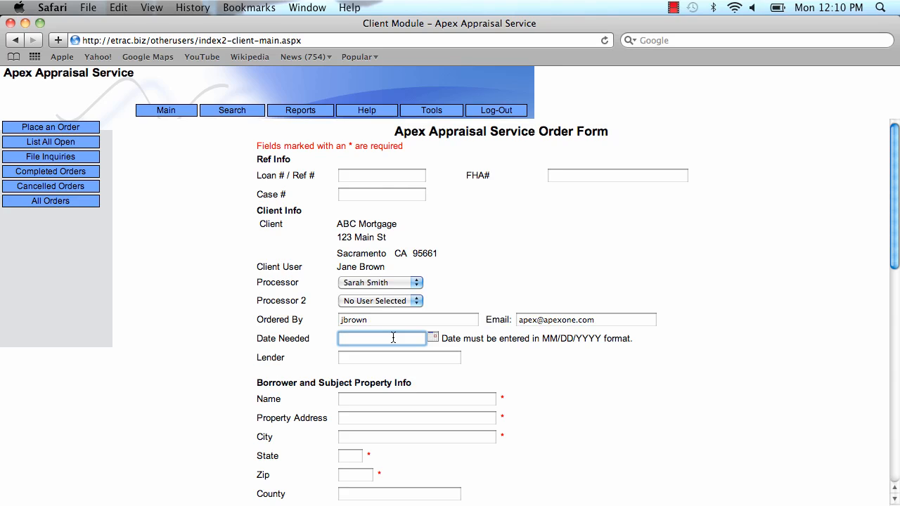
Enter the Date Needed as 05/05/2011 and fill in the borrower's name
type("05/0")
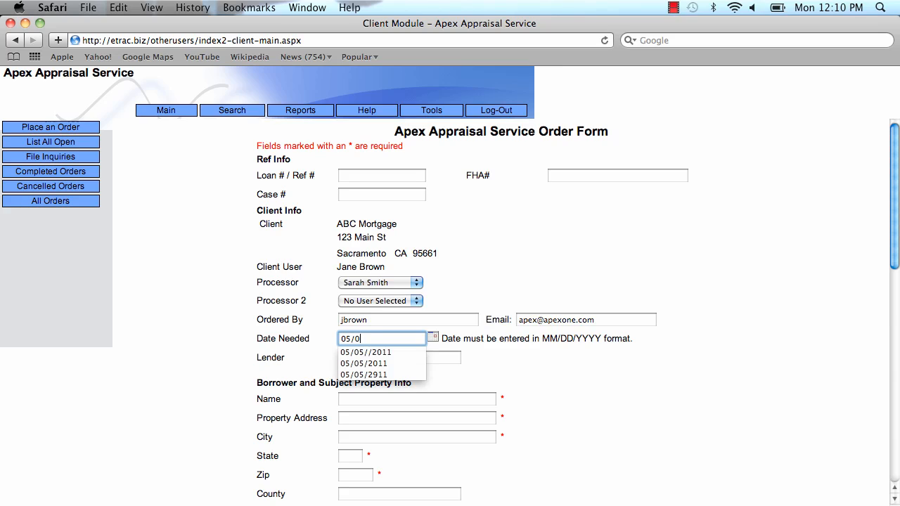
type("5/2011")
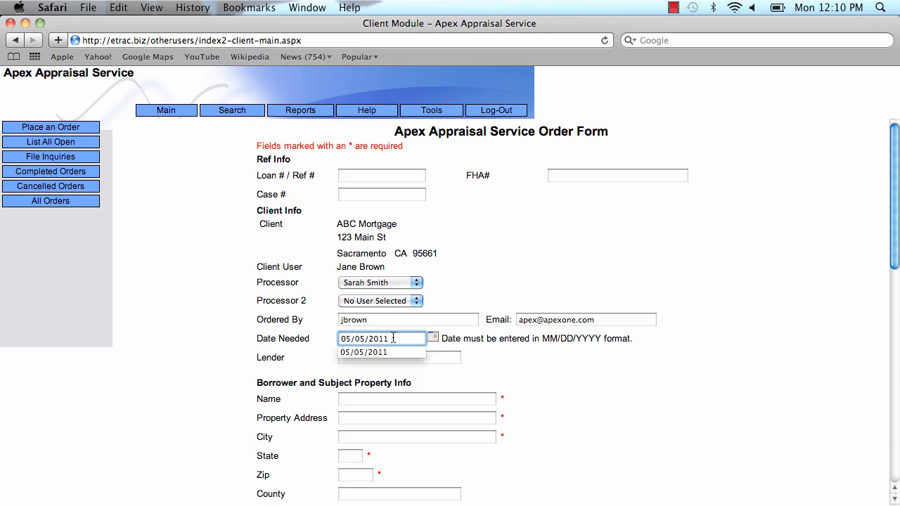
left_click(382, 399)
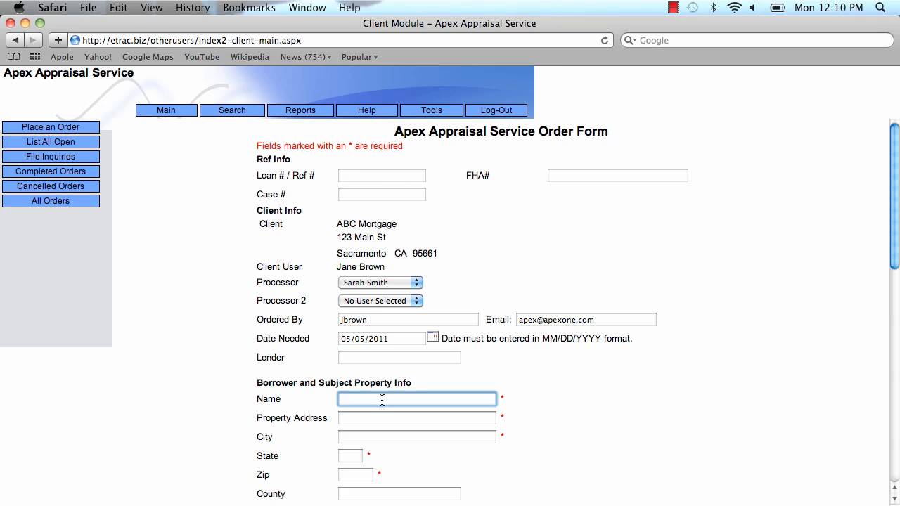
type("Donald Trump")
Fill in the property's street address, city, state and zip code
key("Tab")
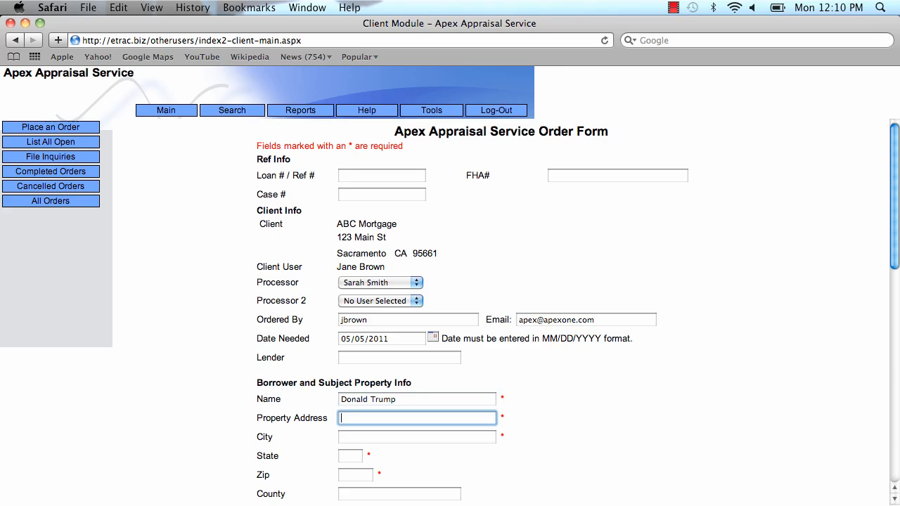
type("555 Money Lane")
key("Tab")
type("Rose")
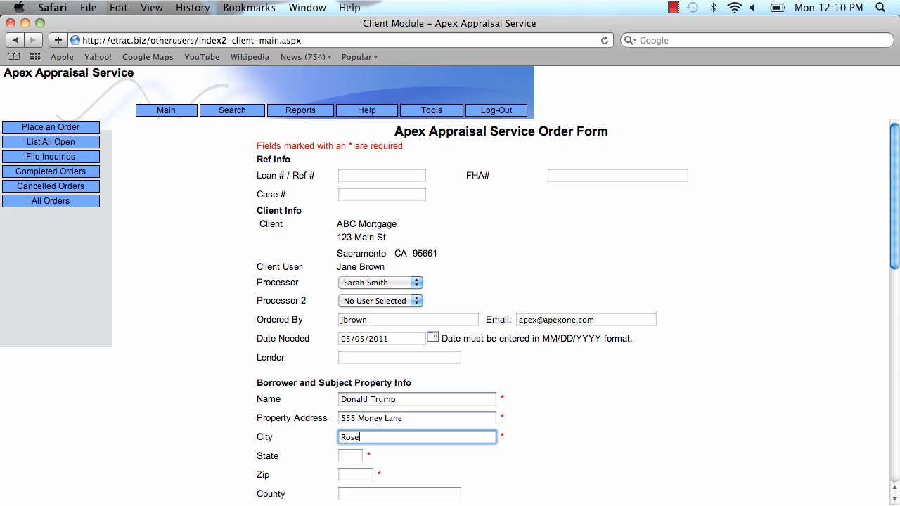
type("ville")
key("Tab")
type("Ca")
key("Tab")
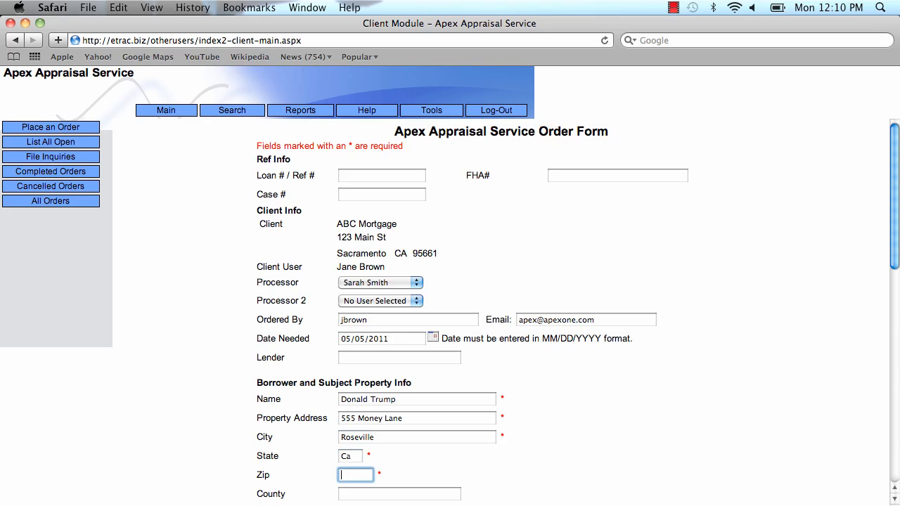
type("95661")
key("Tab")
scroll(590, 401, "down", 3)
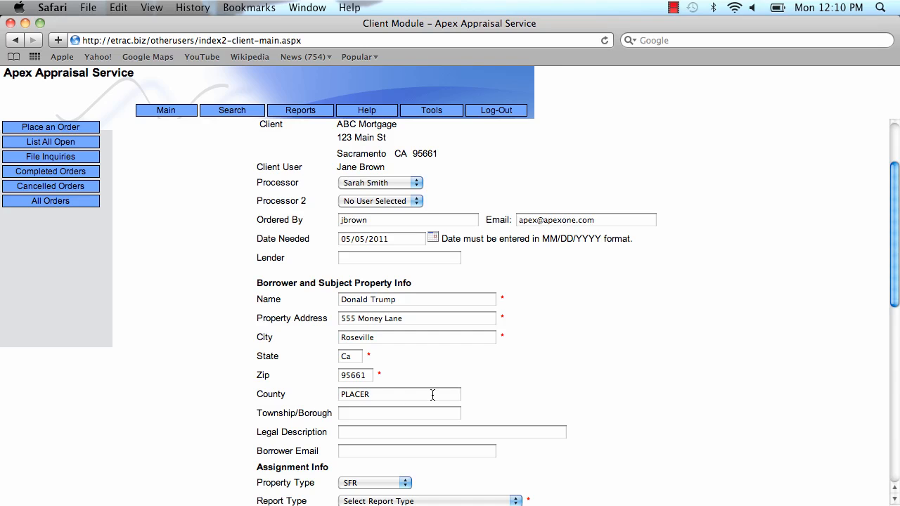
scroll(585, 367, "down", 2)
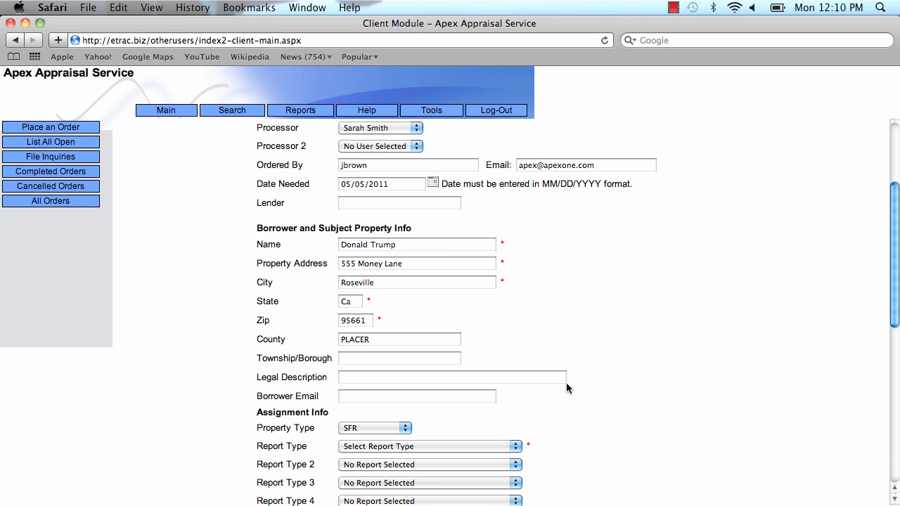
scroll(597, 399, "down", 5)
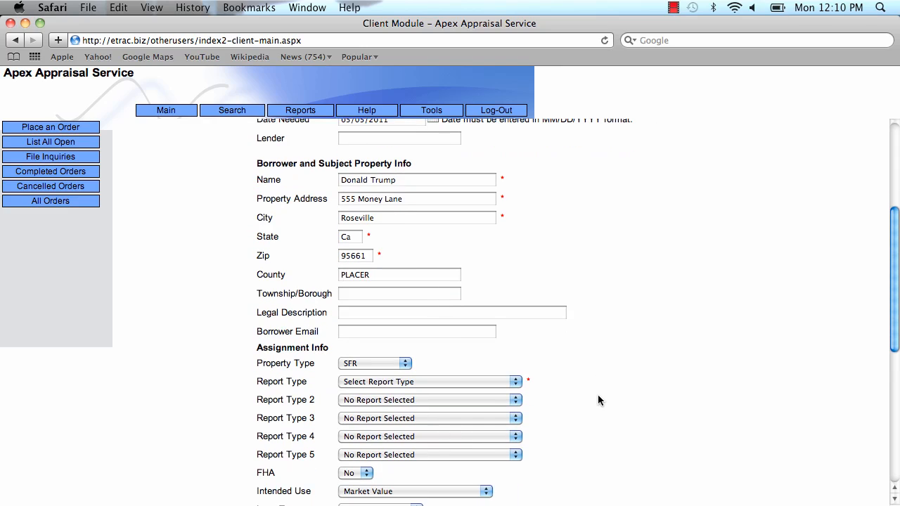
left_click(409, 365)
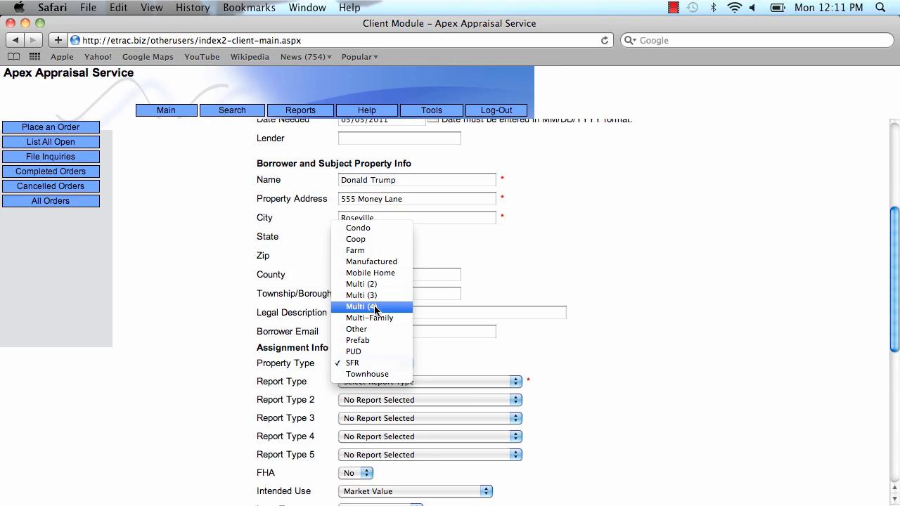
left_click(359, 362)
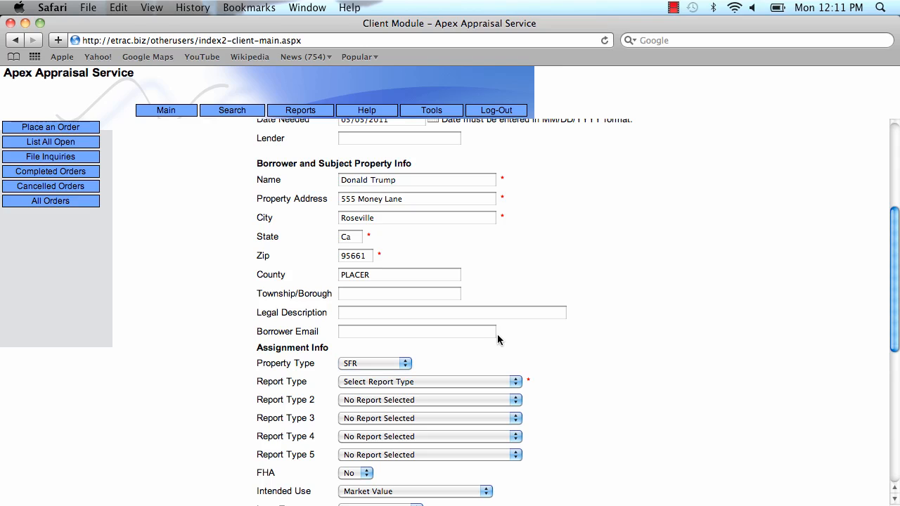
Choose Single Family Residential (form 1004) as Report Type, leaving Report Type 2 blank
left_click(516, 381)
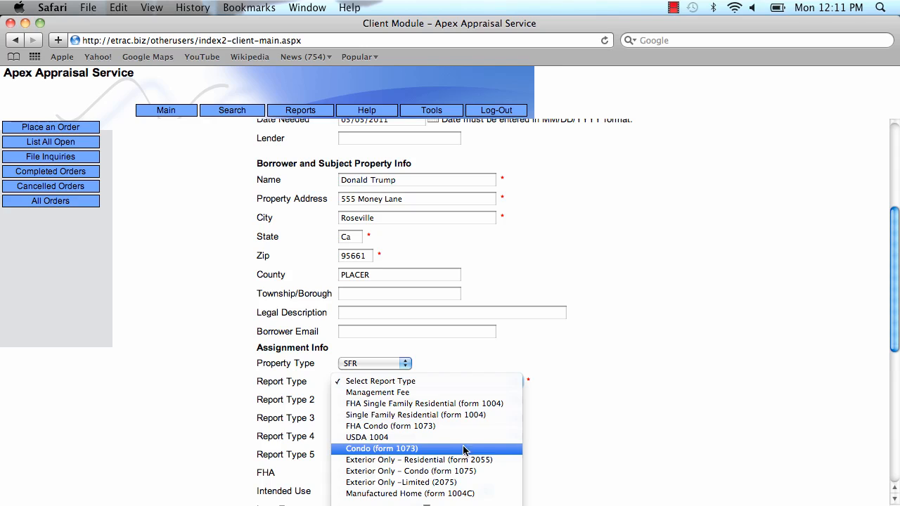
scroll(465, 440, "down", 5)
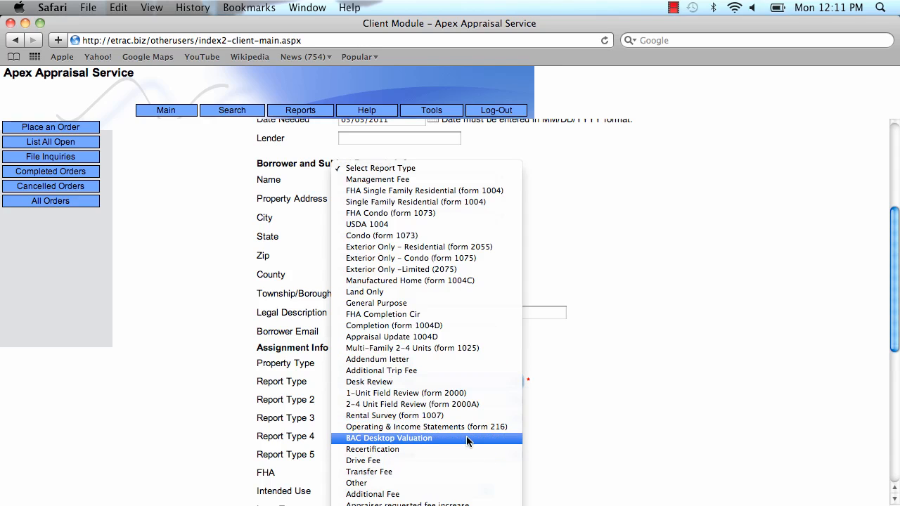
left_click(498, 203)
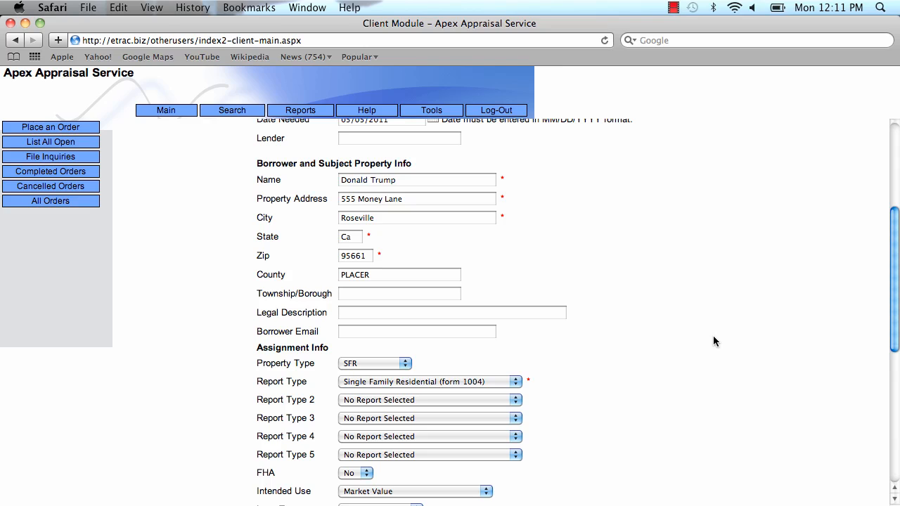
left_click(515, 399)
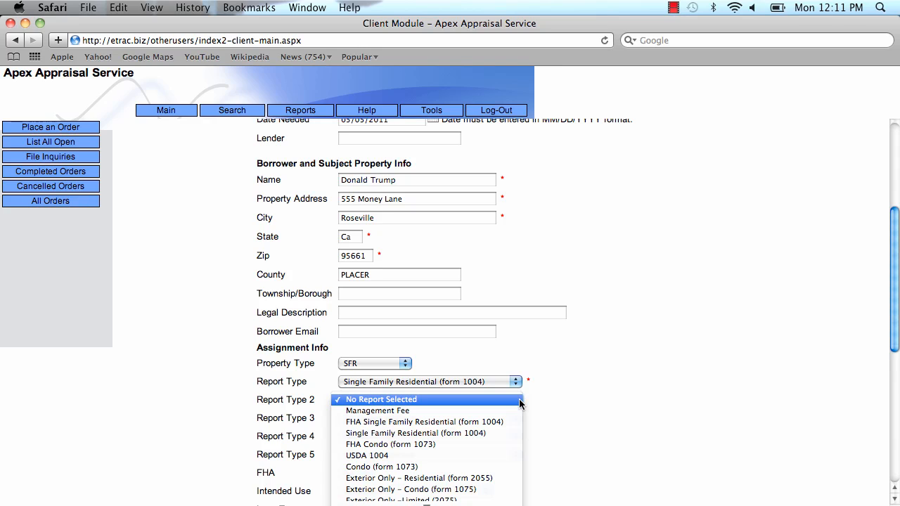
key("r")
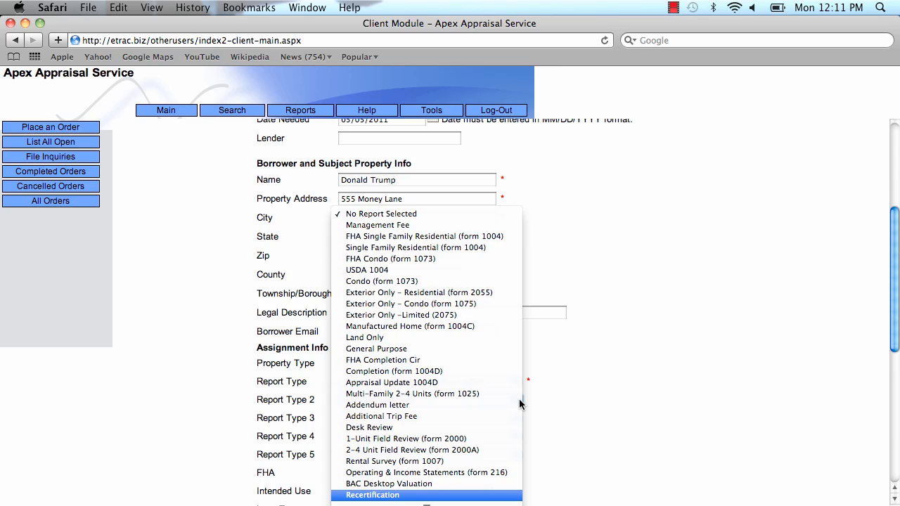
key("e")
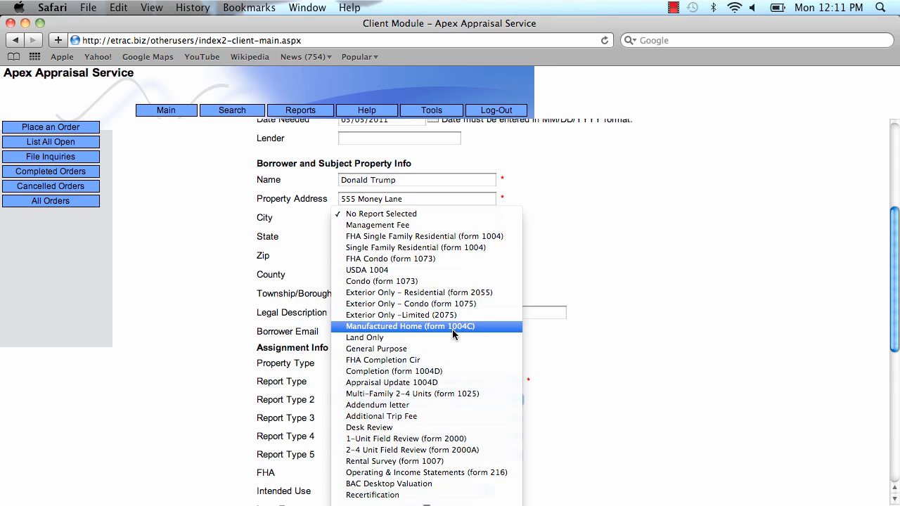
scroll(452, 329, "down", 2)
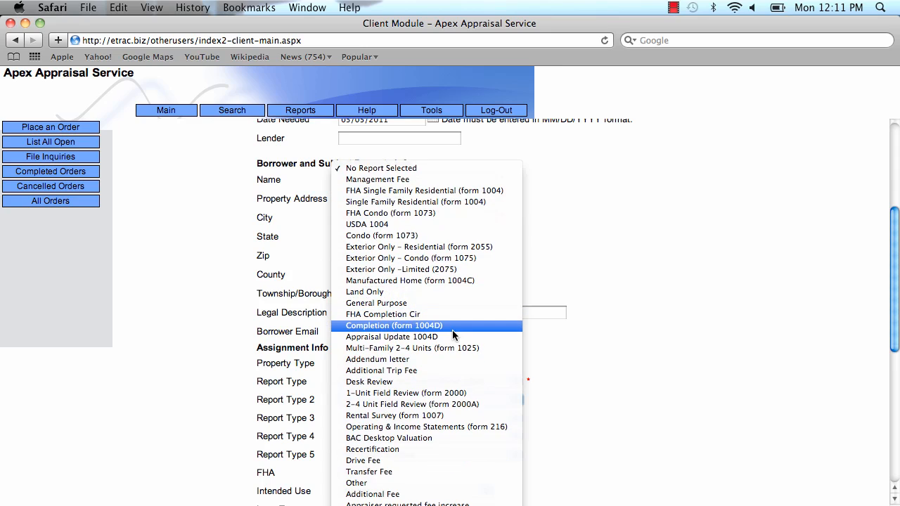
left_click(457, 172)
Set intended use to Purchase, loan type to Conventional, and occupancy to Primary Residence
scroll(692, 269, "down", 5)
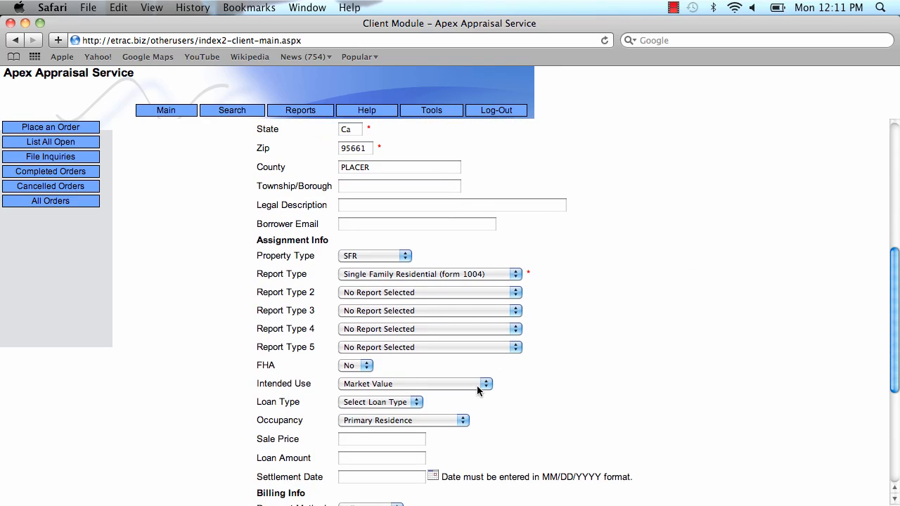
left_click(477, 385)
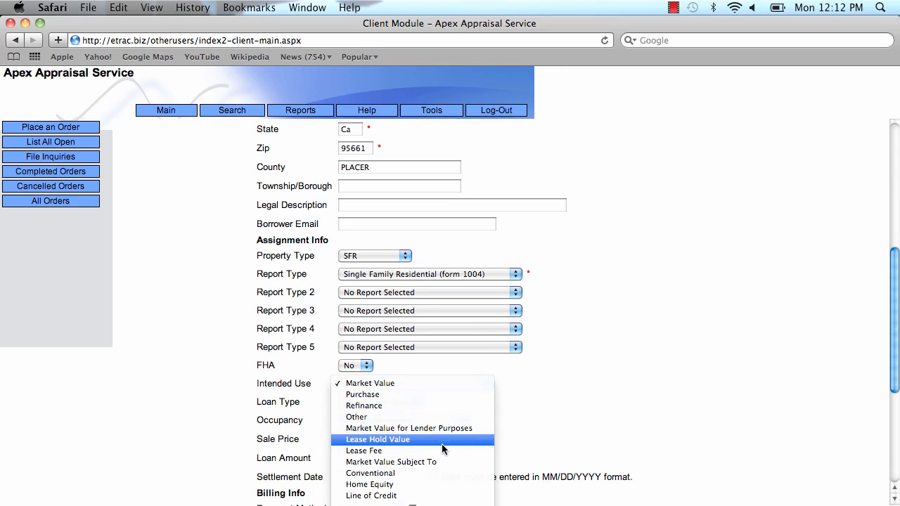
left_click(439, 393)
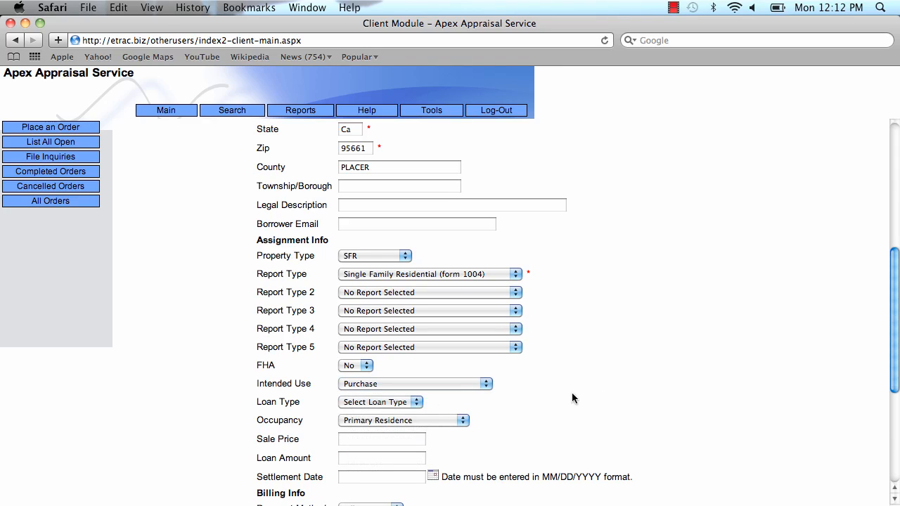
left_click(417, 403)
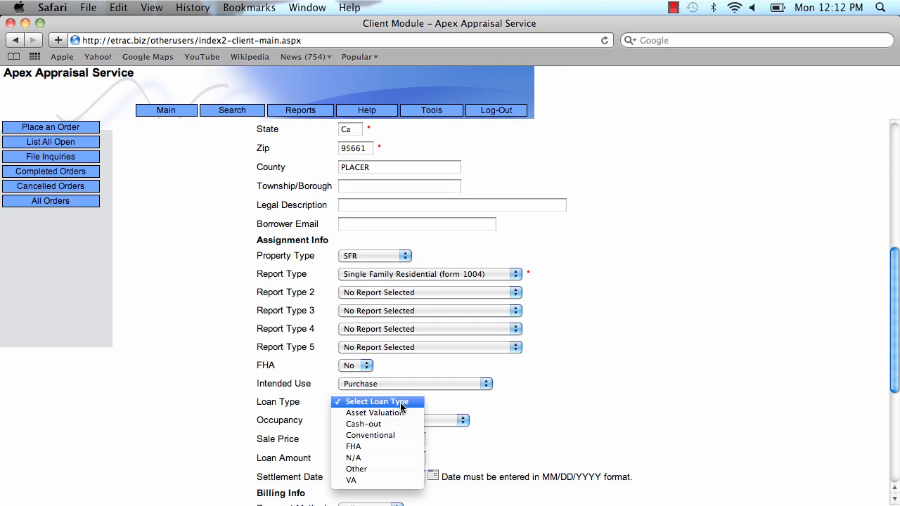
left_click(385, 437)
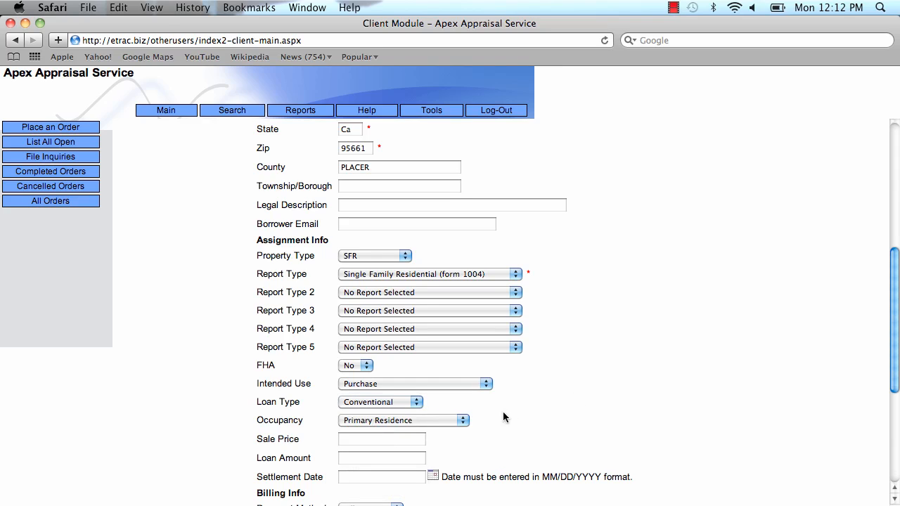
left_click(459, 421)
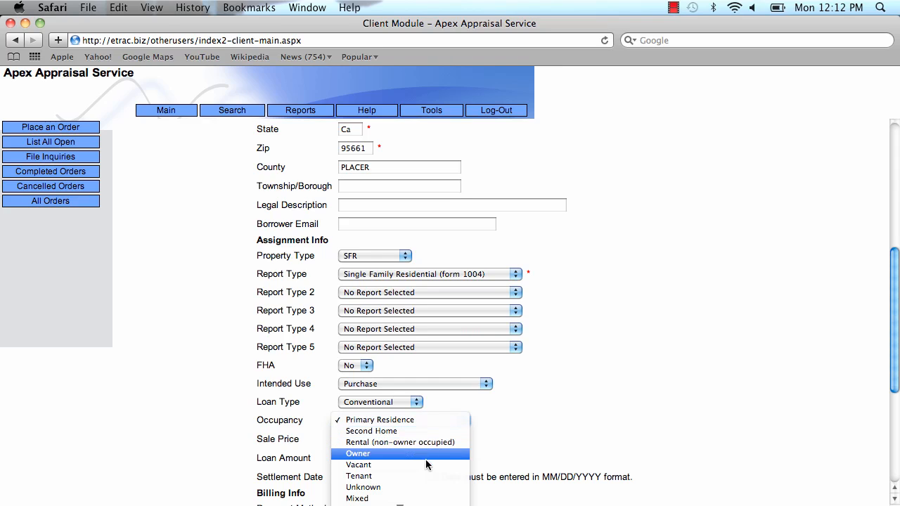
left_click(440, 421)
scroll(562, 404, "down", 3)
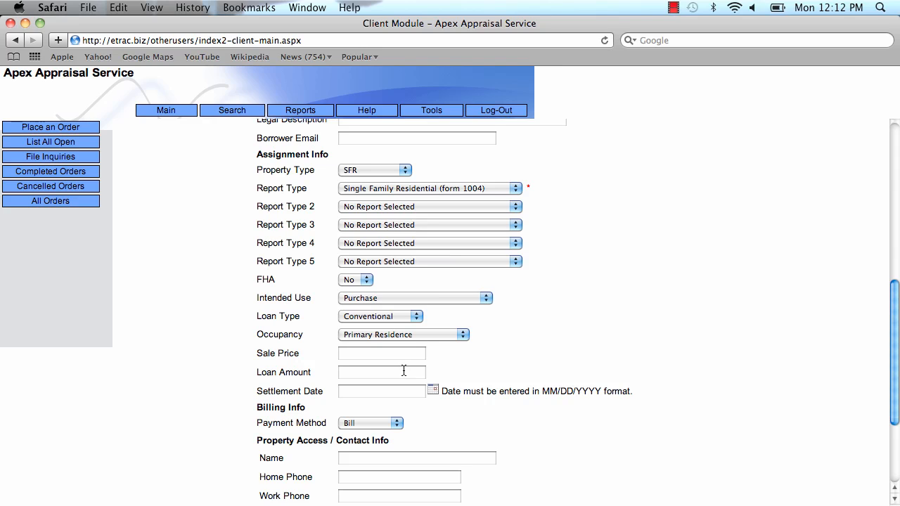
scroll(485, 362, "down", 1)
scroll(485, 362, "down", 3)
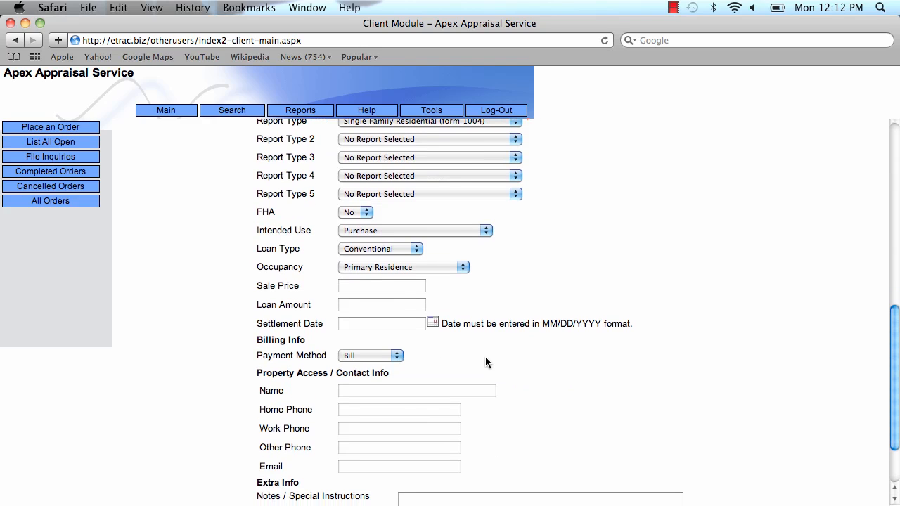
left_click(396, 357)
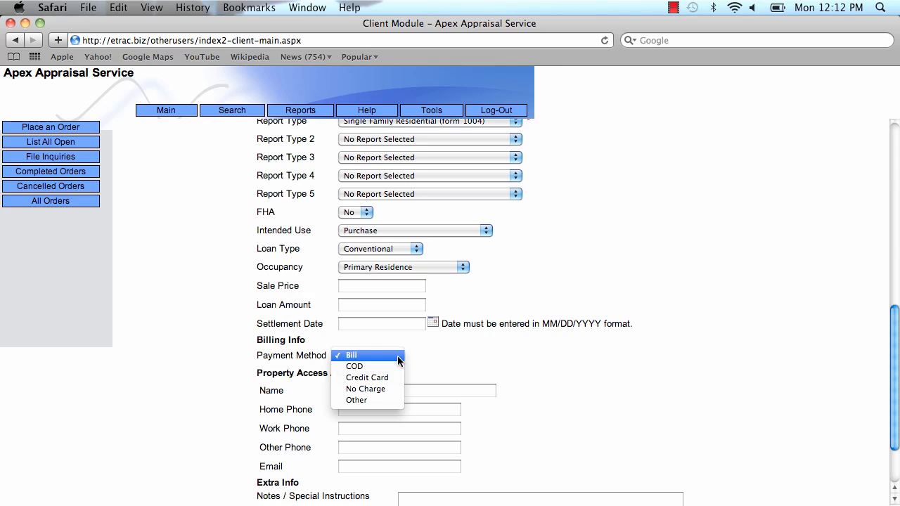
left_click(391, 380)
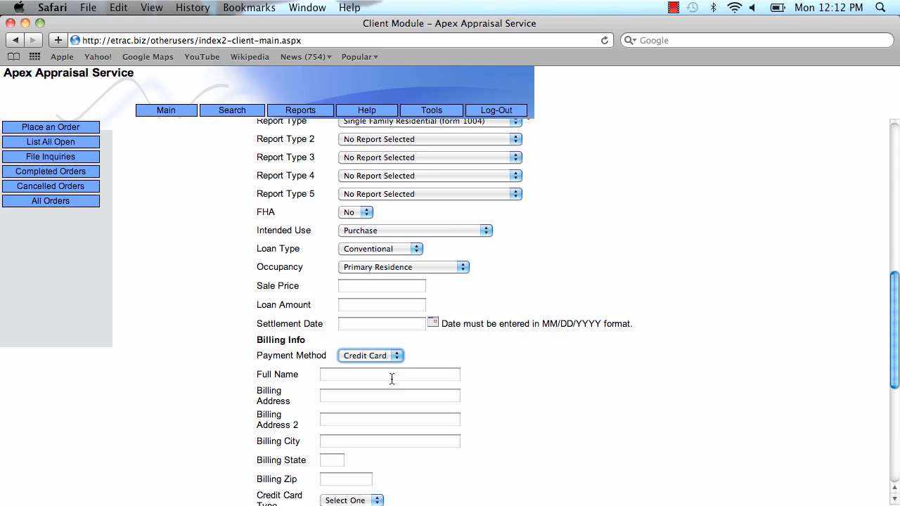
scroll(394, 395, "down", 1)
scroll(374, 397, "down", 5)
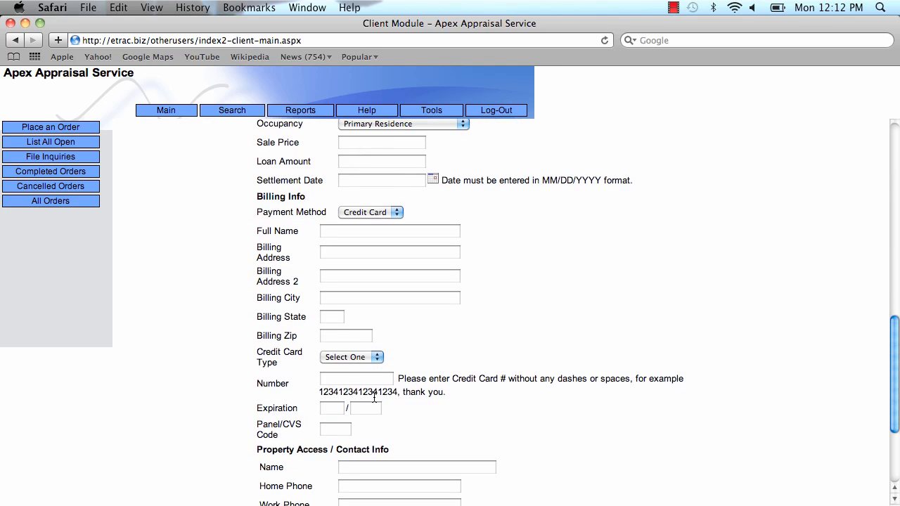
scroll(374, 397, "down", 2)
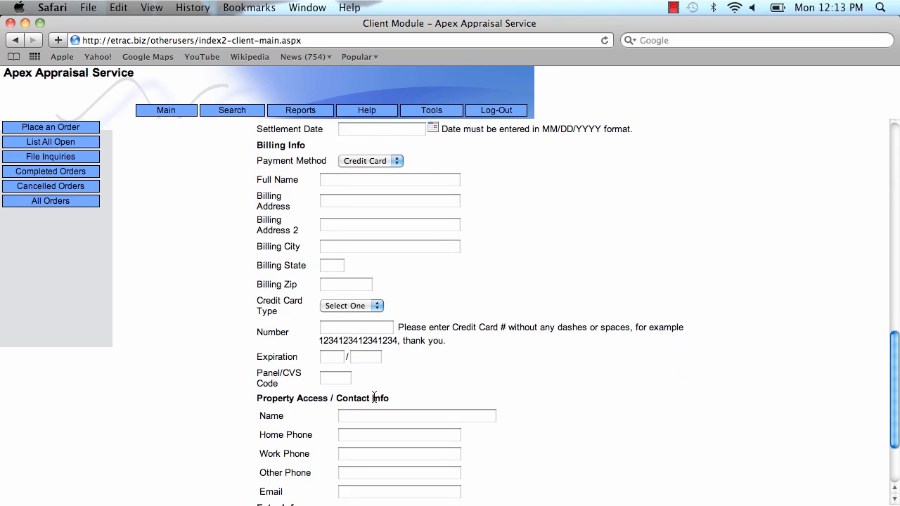
scroll(374, 399, "up", 1)
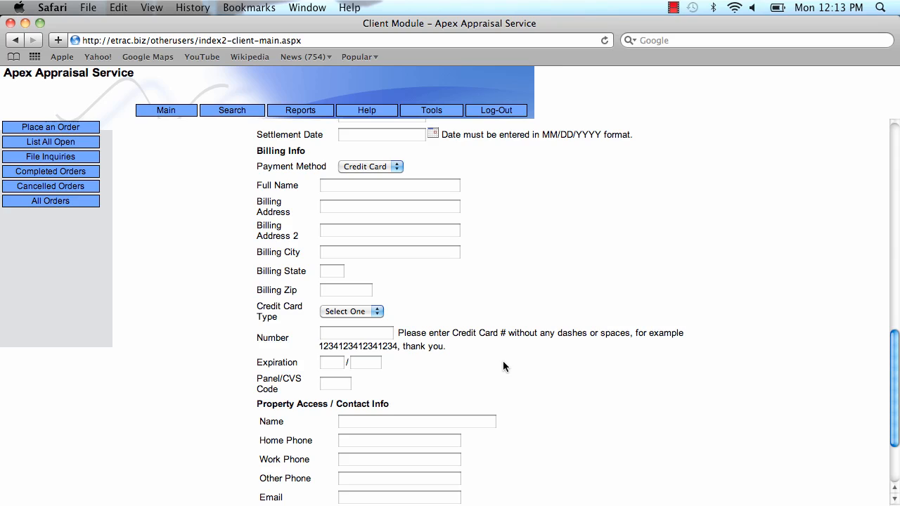
left_click(395, 166)
left_click(392, 146)
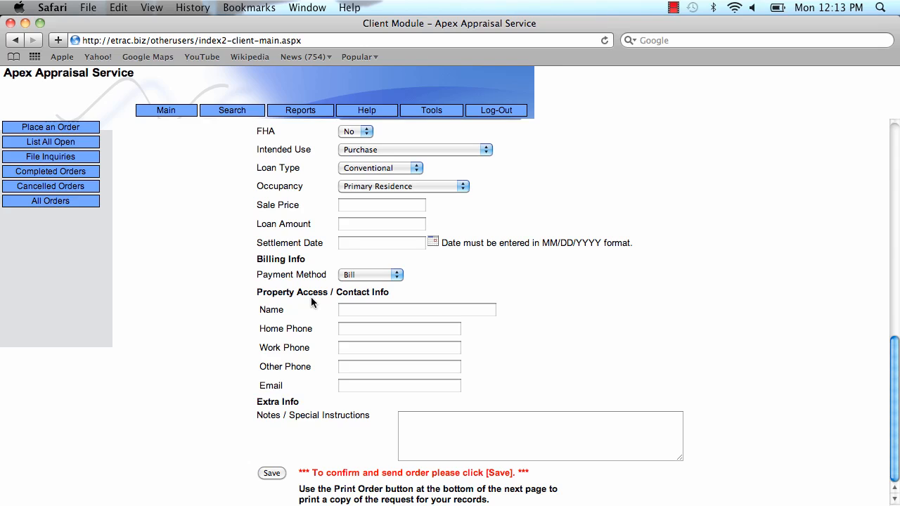
Add a special-instructions note: borrower prefers email and is only available for inspection on Saturday
left_click(387, 310)
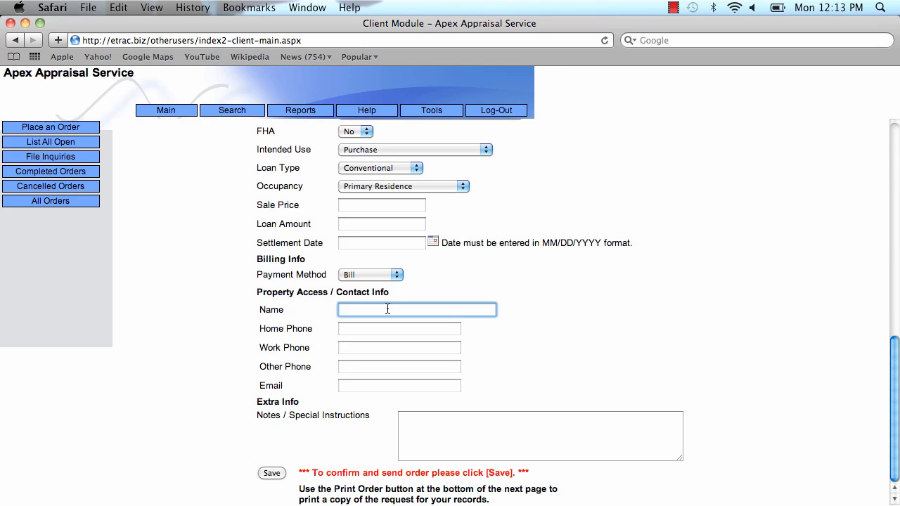
left_click(427, 428)
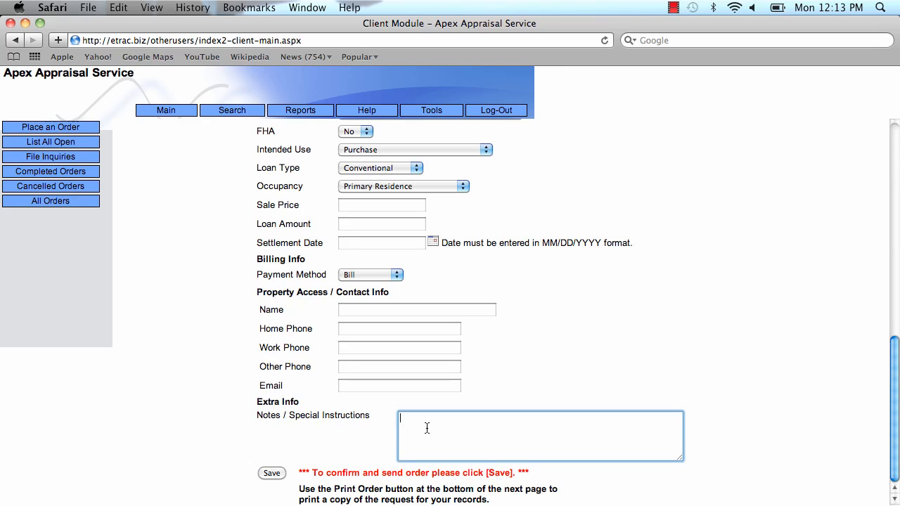
type("Borrower prefers email for contact and is ")
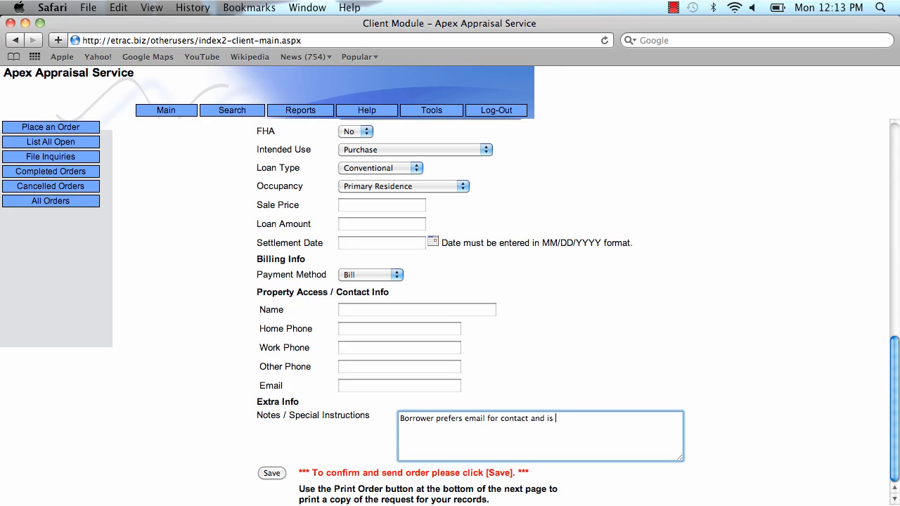
type("only availlable for apprais")
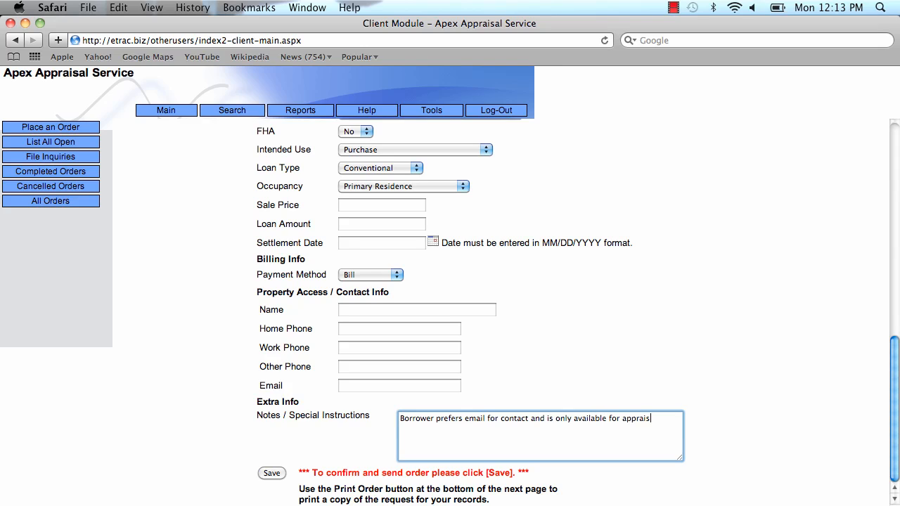
type("al inspection on saturday")
left_click(756, 416)
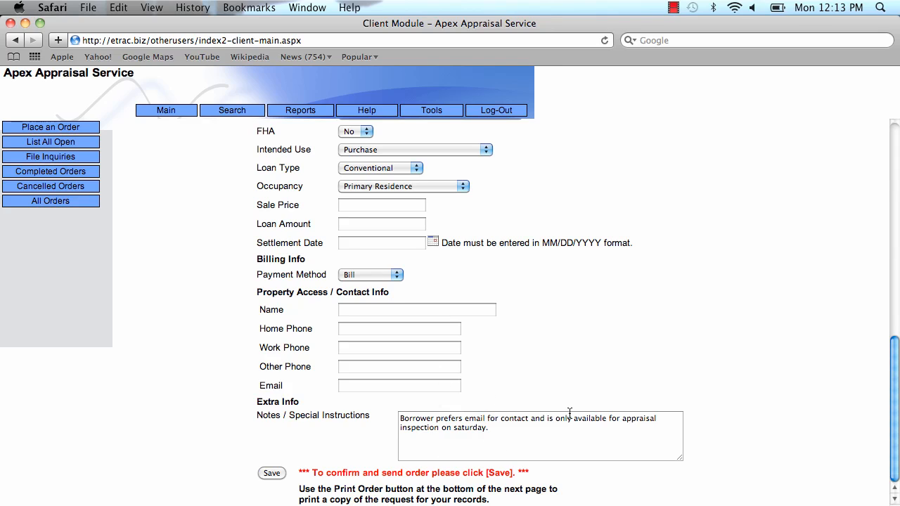
Save the completed order to bring up its Order Form confirmation
scroll(694, 337, "up", 5)
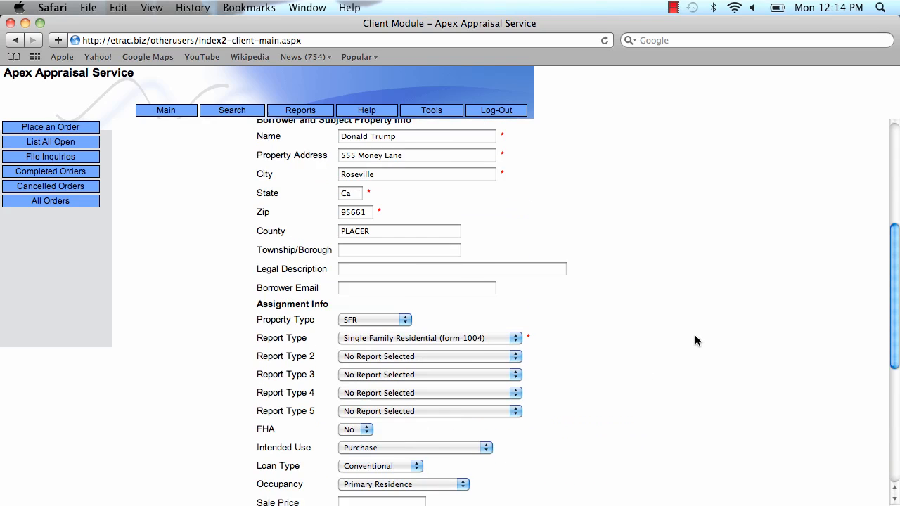
scroll(694, 340, "up", 1)
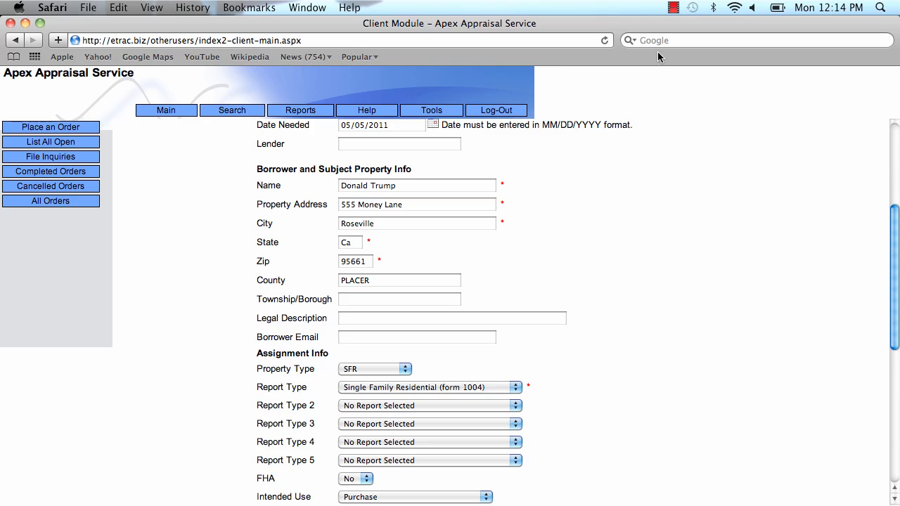
scroll(735, 283, "down", 6)
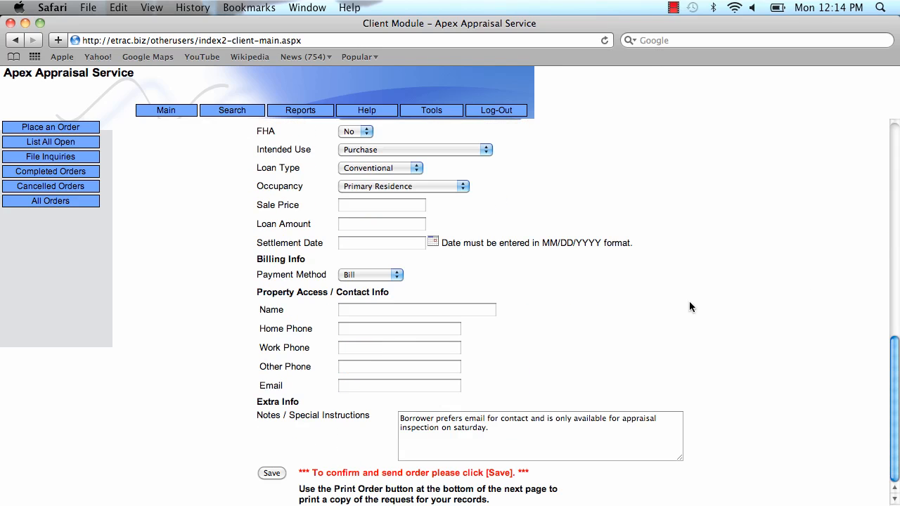
left_click(273, 474)
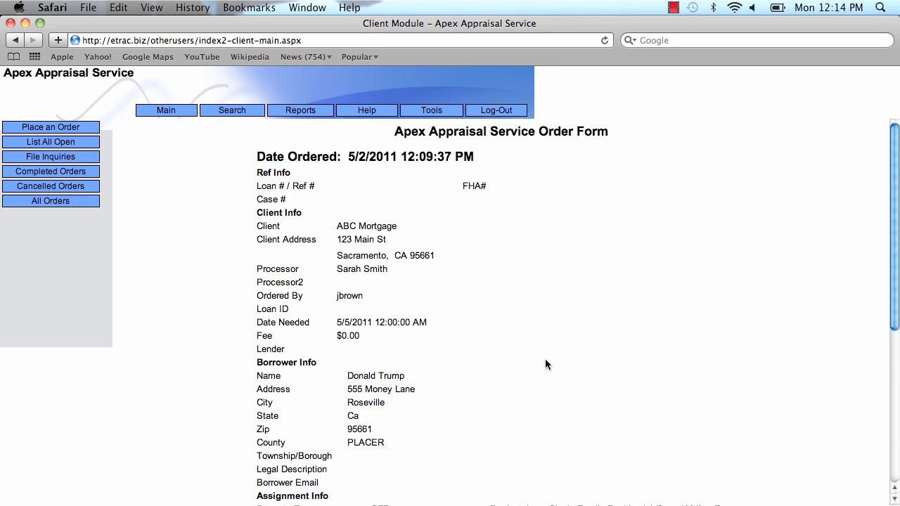
scroll(546, 360, "down", 10)
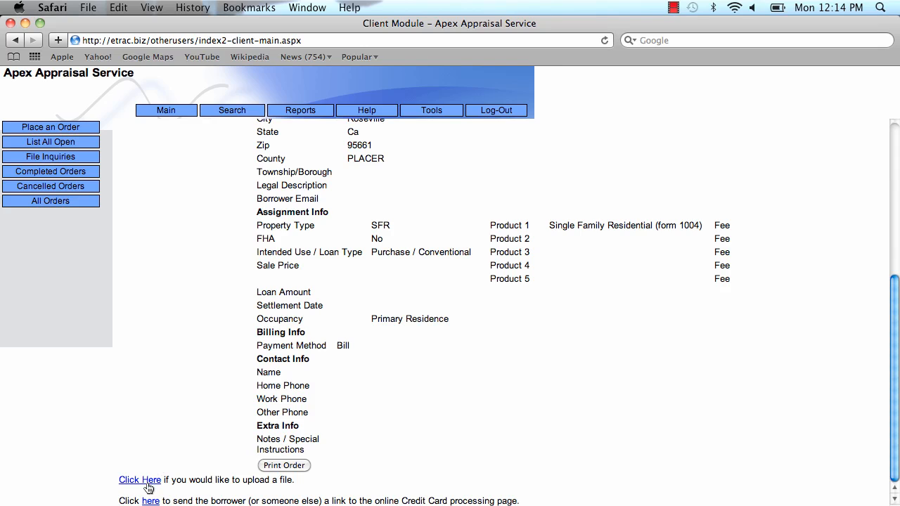
scroll(148, 488, "up", 10)
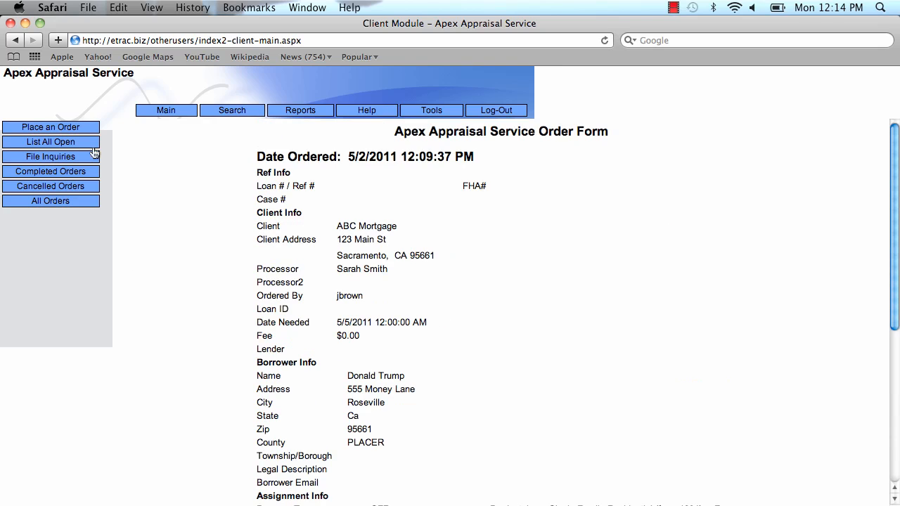
Open the existing ABC Mortgage order from 4/25/2011 from Open Orders and review its details
left_click(166, 111)
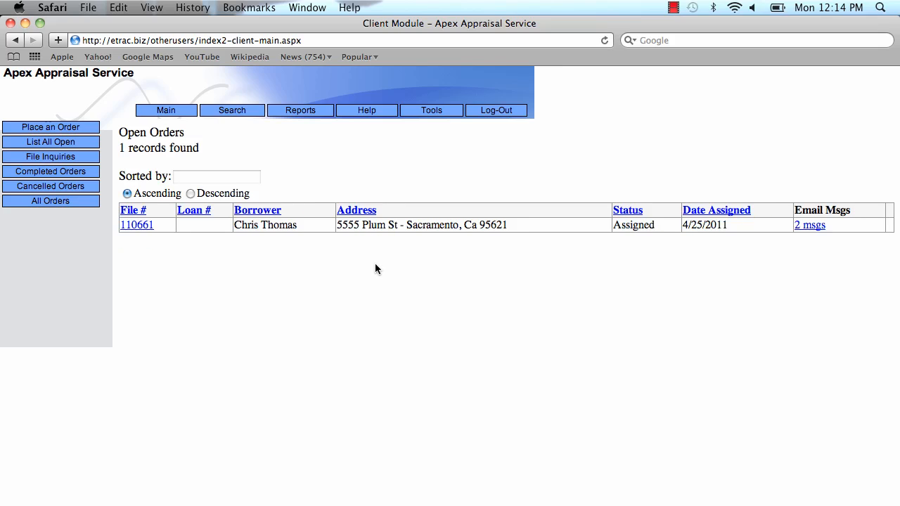
left_click(137, 225)
scroll(496, 278, "down", 10)
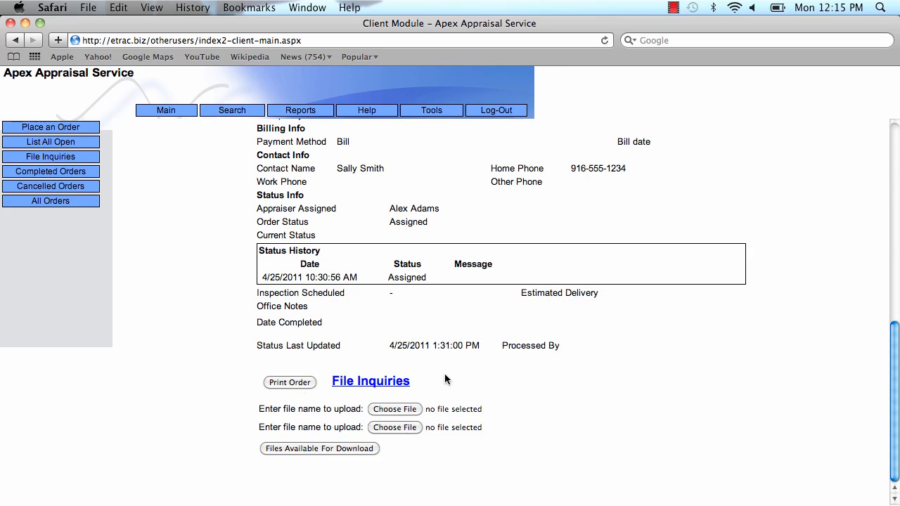
scroll(444, 378, "up", 10)
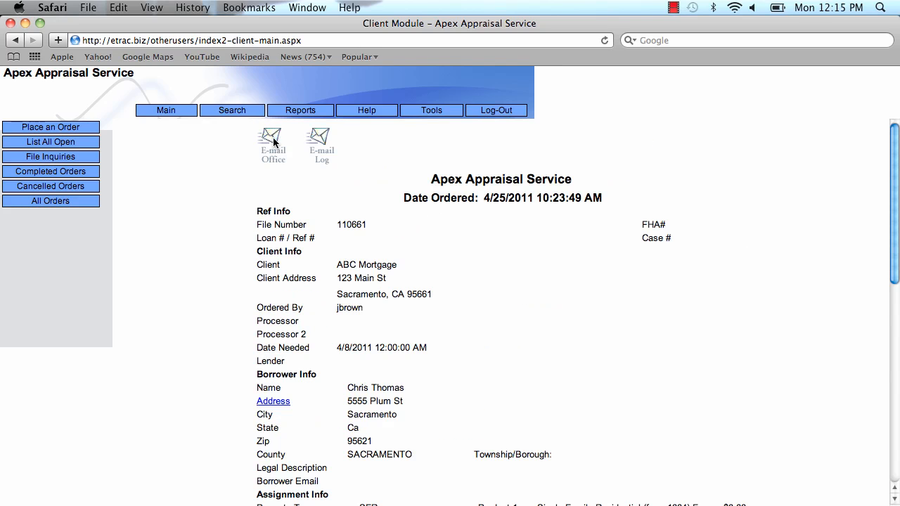
E-mail the office 'contract addendum uploaded', asking them to give the revised contract to the appraiser
left_click(273, 141)
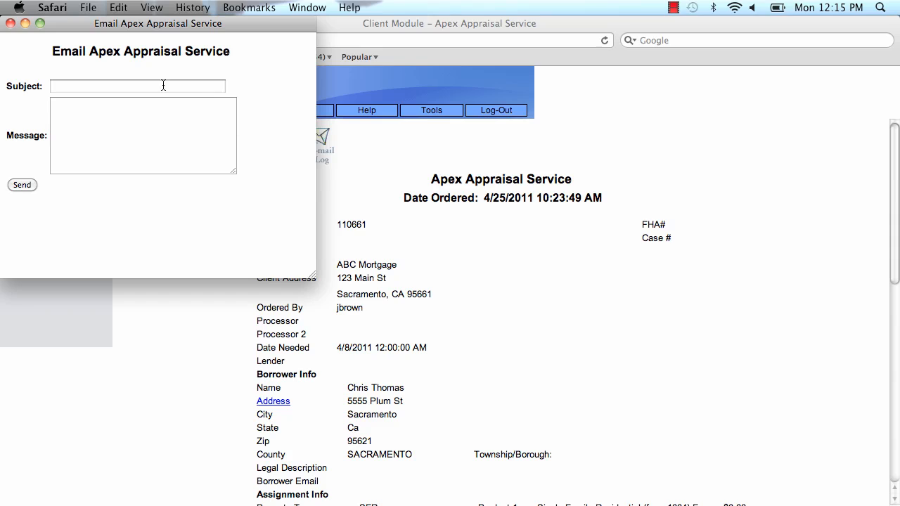
left_click(151, 85)
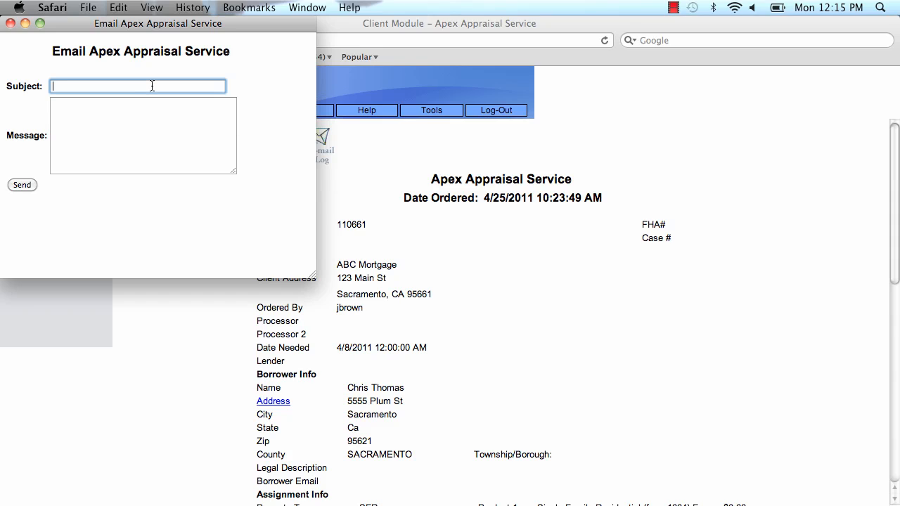
type("contract addendum uploaded")
key("Tab")
type("Hello, the co")
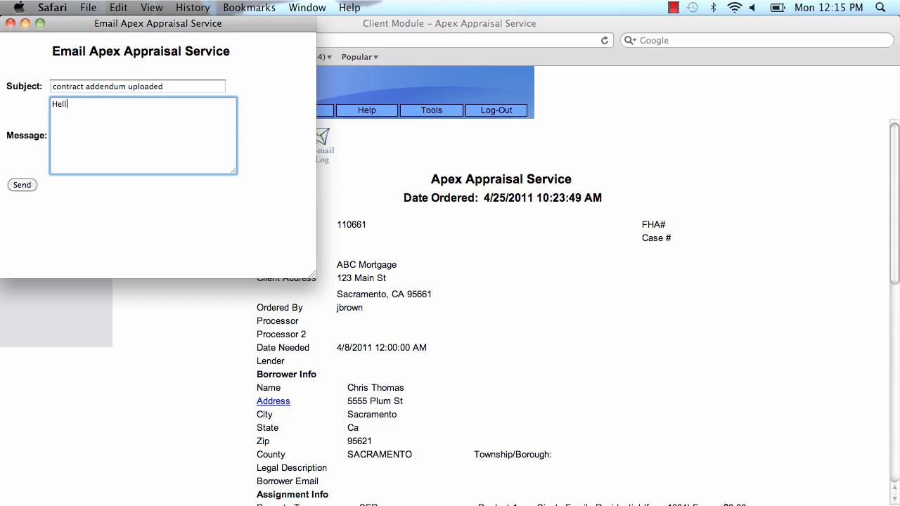
key("BackSpace")
key("BackSpace")
type("revised contract has been uploa")
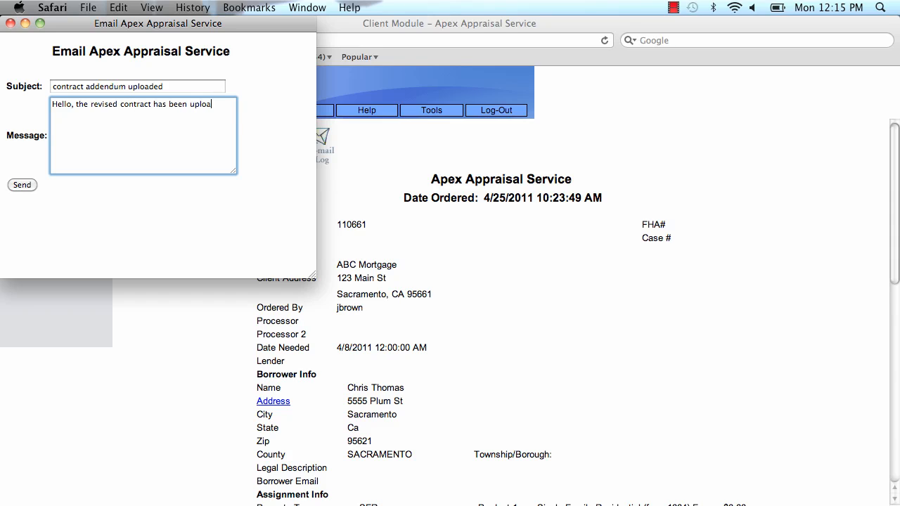
type("ded please provide to appraiser.")
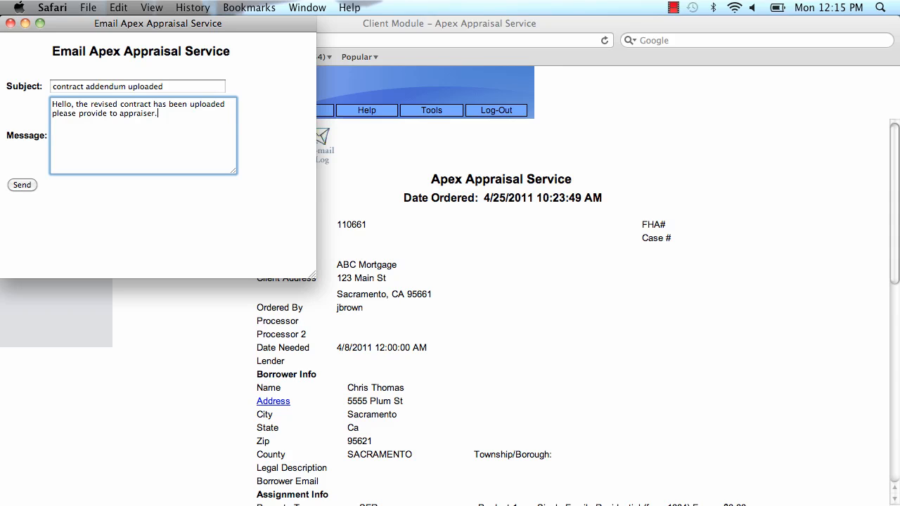
left_click(14, 187)
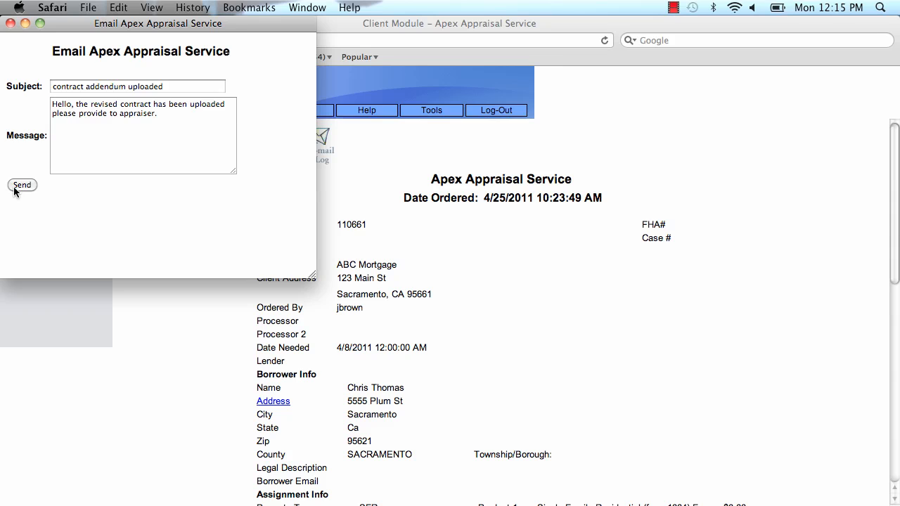
left_click(9, 23)
scroll(507, 280, "down", 10)
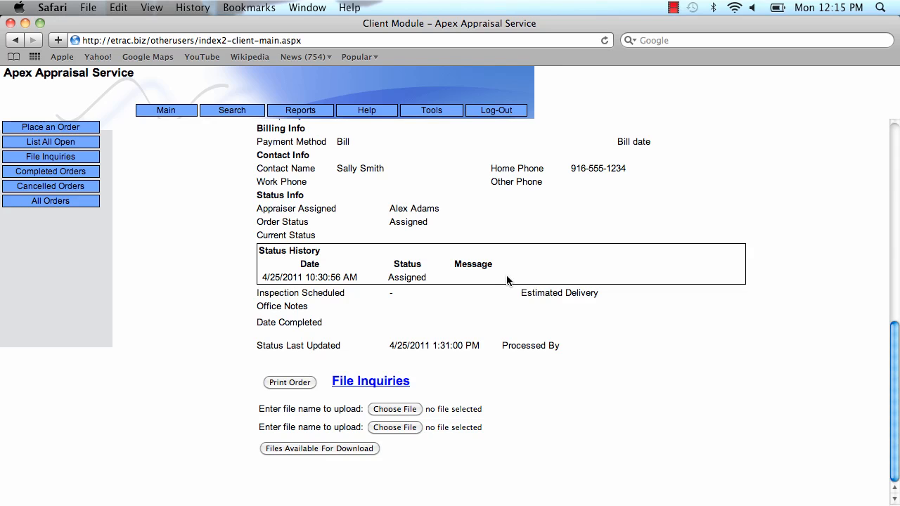
scroll(506, 280, "up", 10)
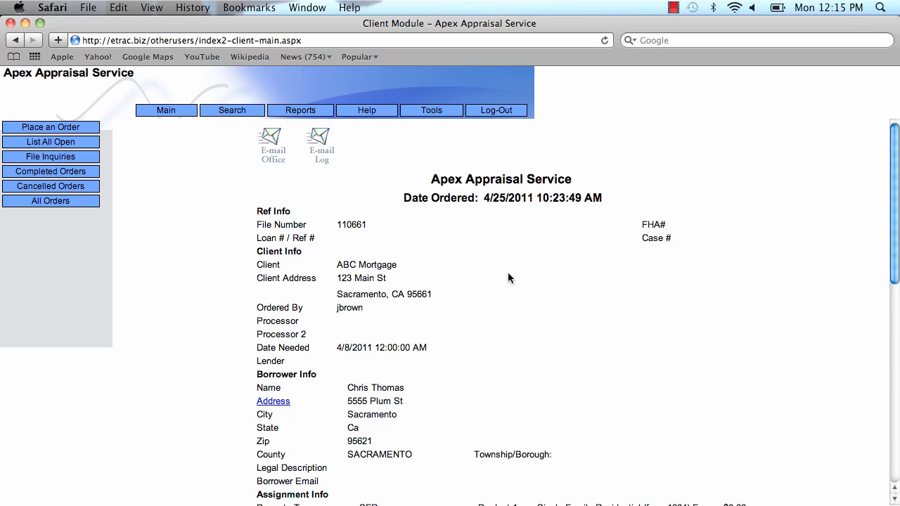
left_click(673, 8)
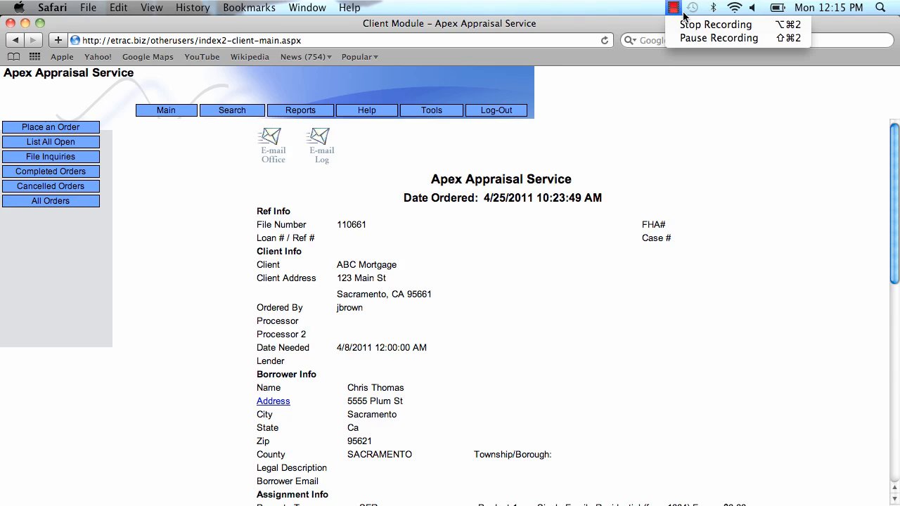